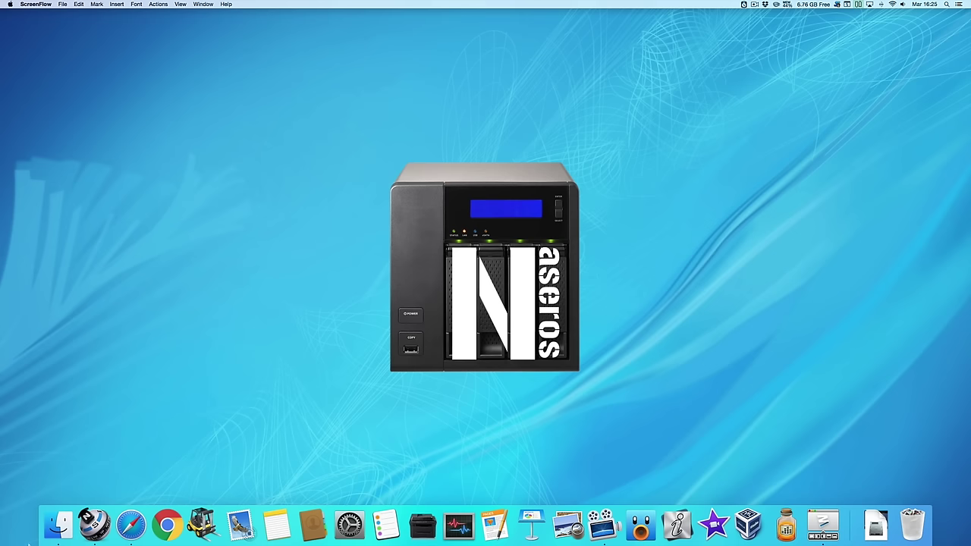
Step: Switch to Safari and open the TS-228 NAS web desktop
left_click(138, 526)
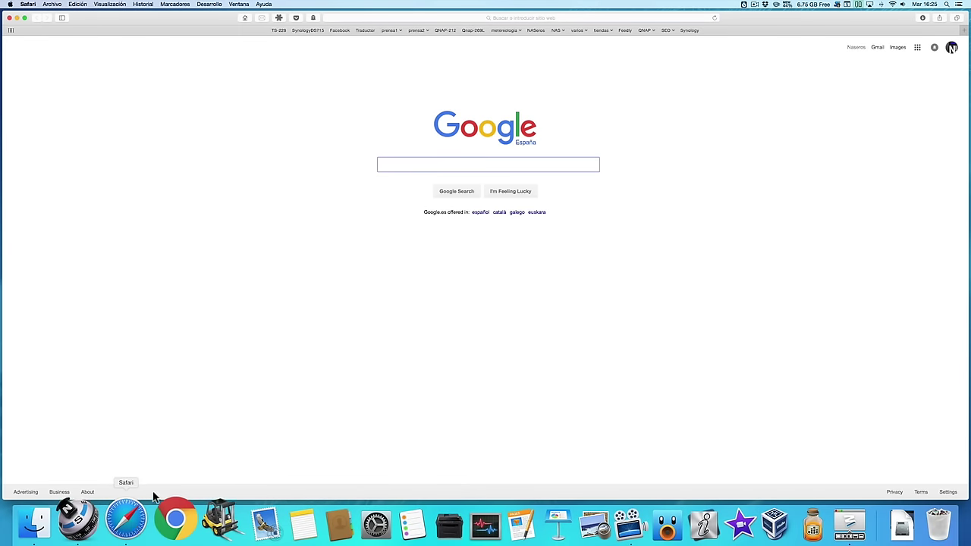
left_click(281, 30)
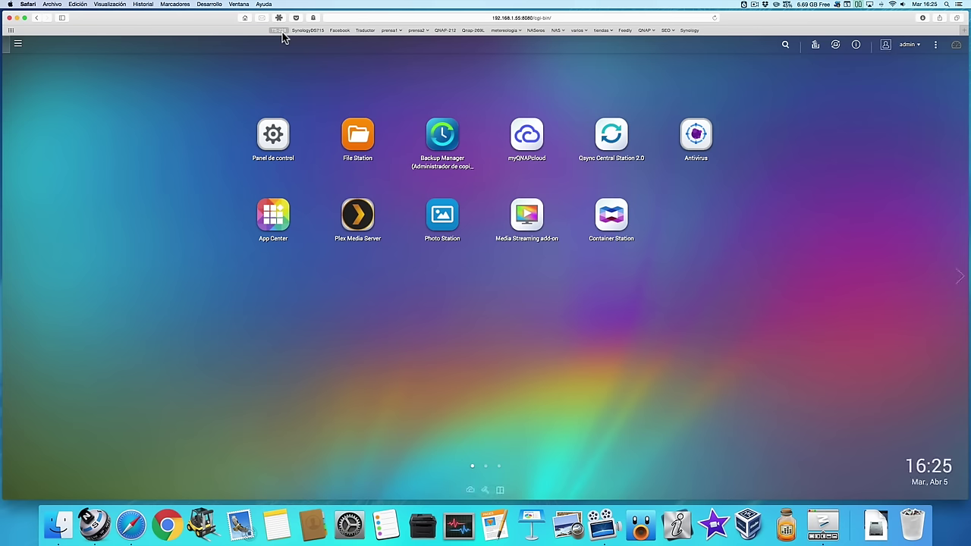
Step: Look at the contents of the Películas HS-251+ folder inside Multimedia in File Station, and close File Station
left_click(358, 134)
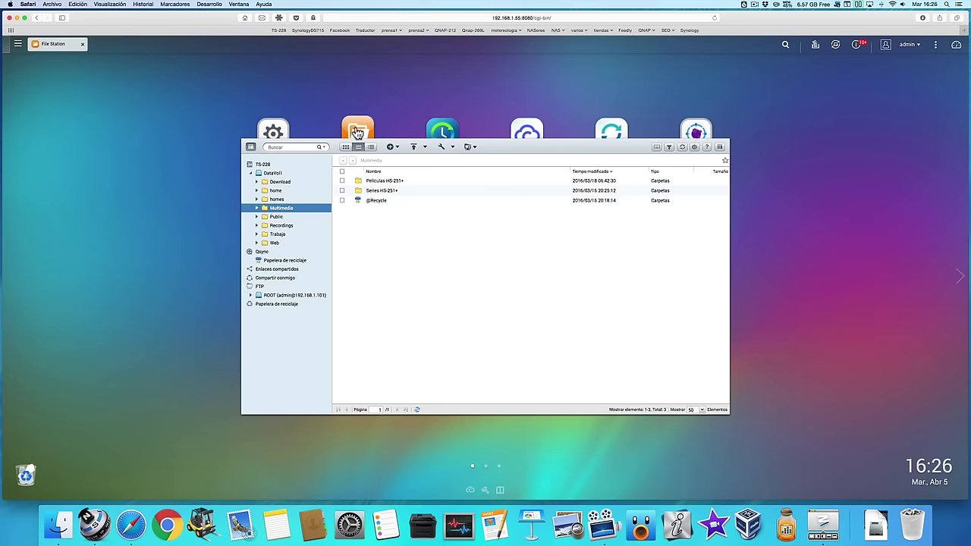
left_click(377, 183)
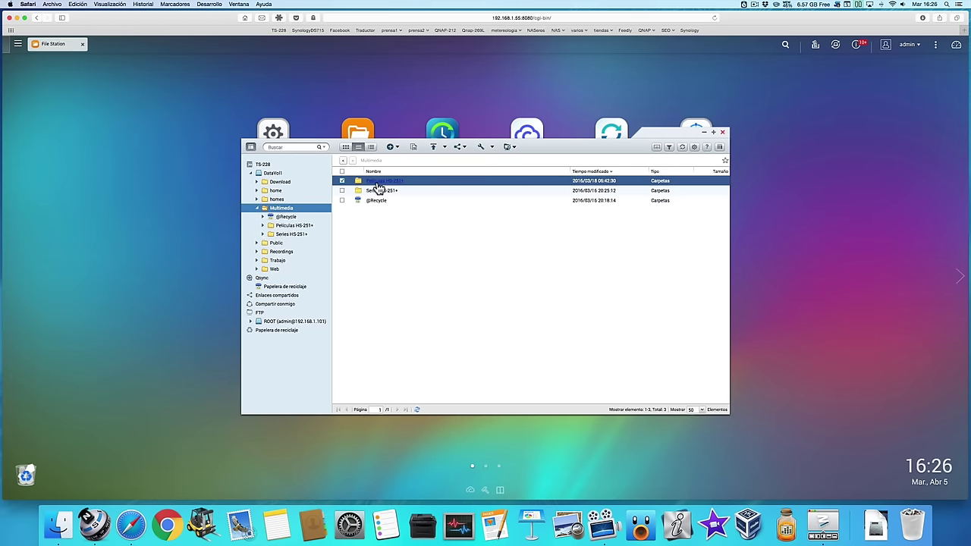
double_click(376, 182)
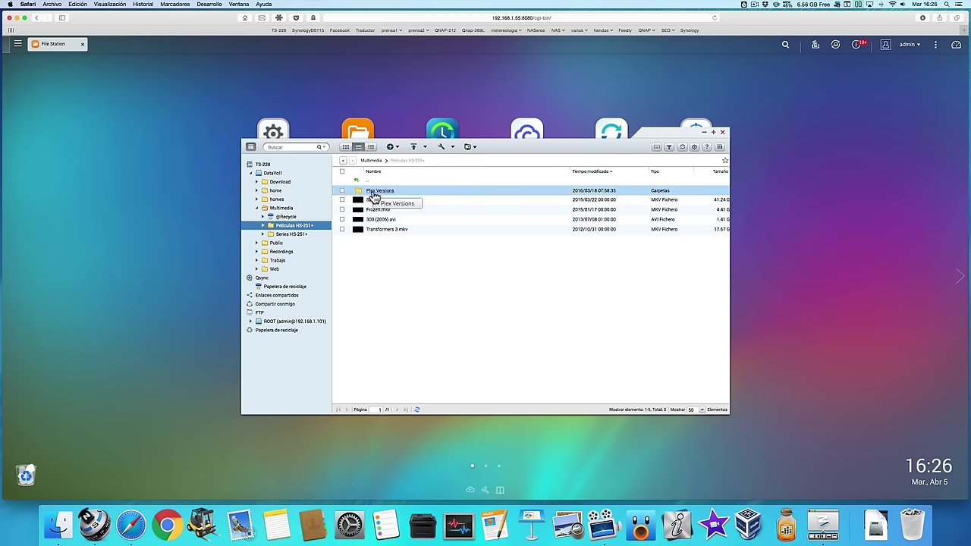
left_click(724, 133)
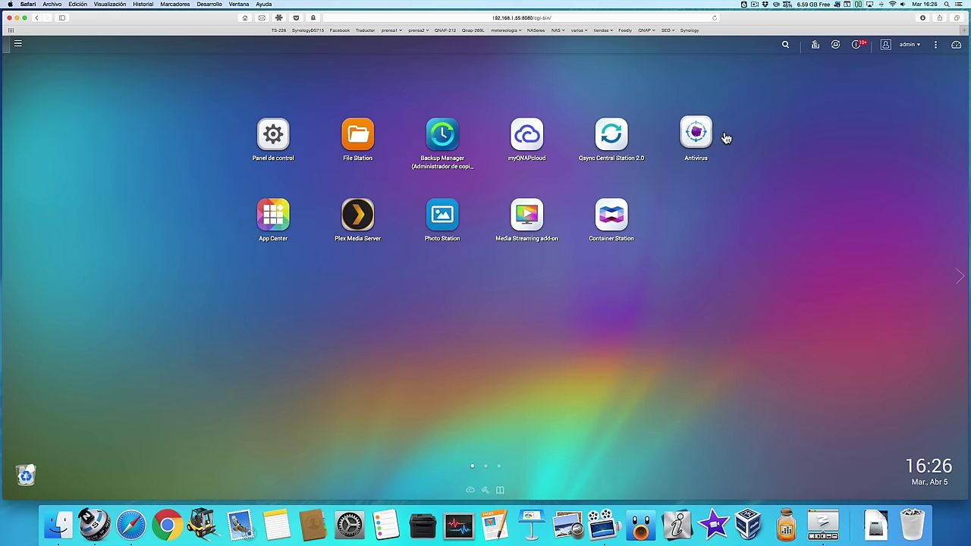
Step: Open the storage manager from the NAS control panel and inspect the details of Disco 1 and Disco 2
left_click(292, 145)
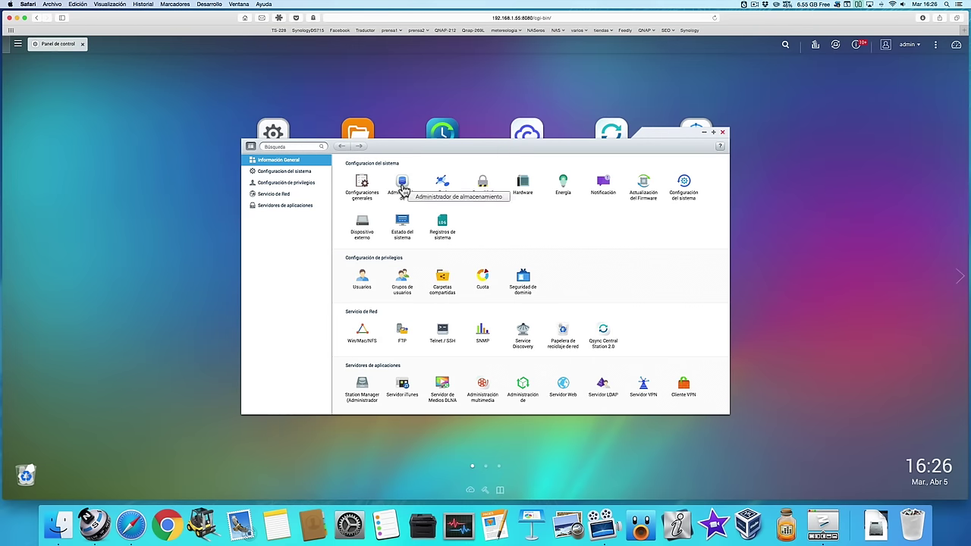
left_click(403, 186)
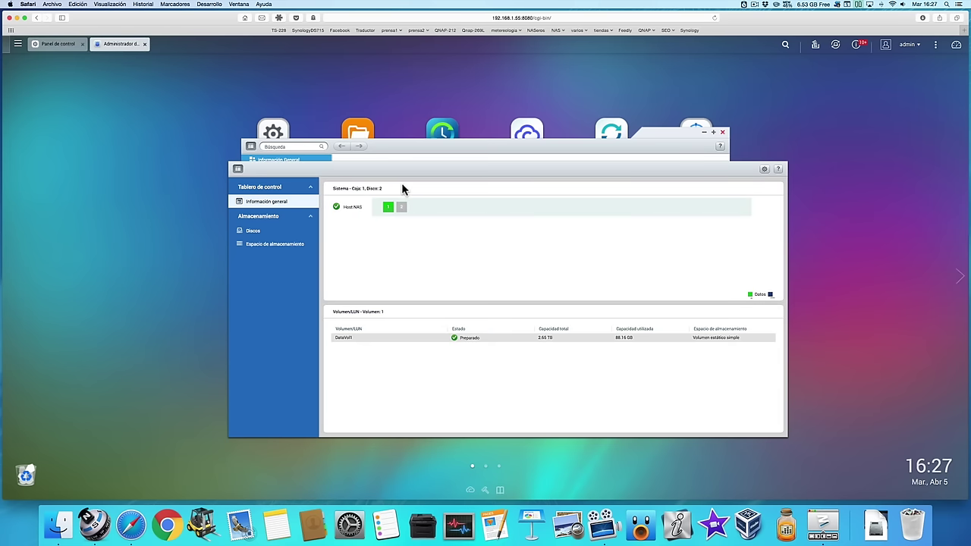
left_click(722, 132)
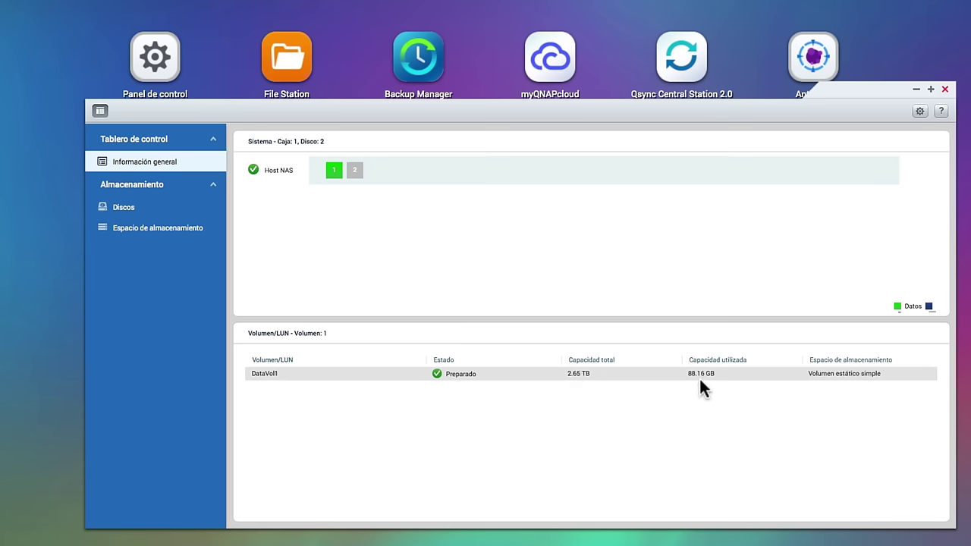
left_click(151, 215)
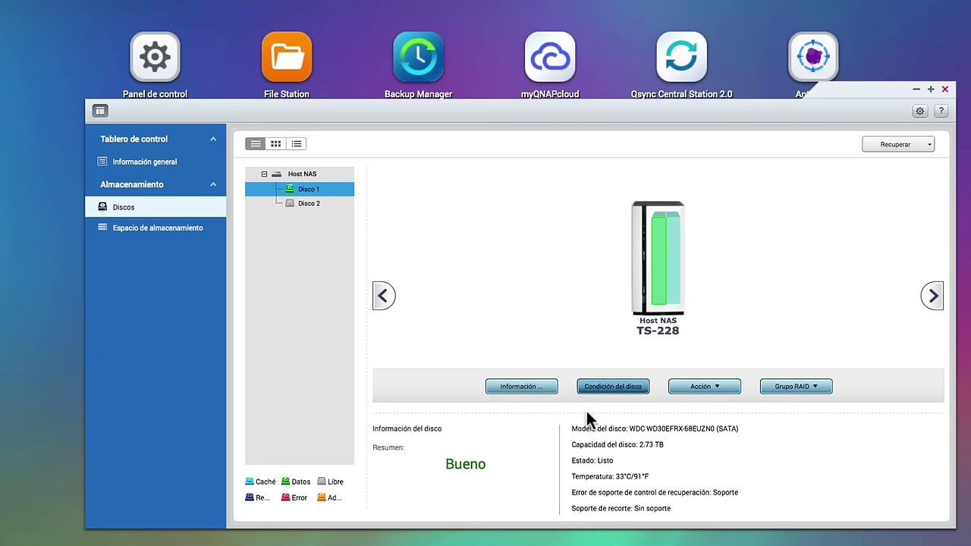
left_click(304, 216)
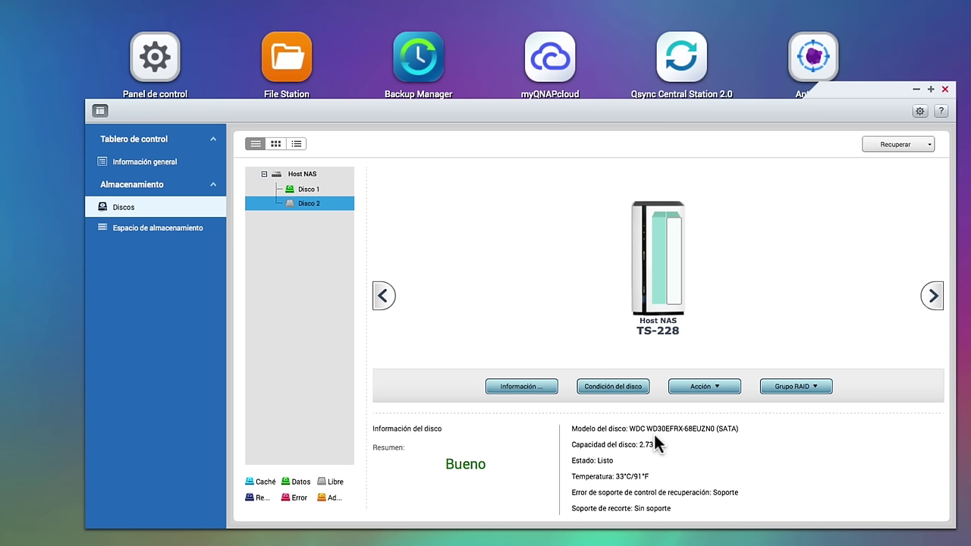
Step: Migrate the DataVol1 volume's Grupo RAID 1 from Simple to RAID 1 with Unidad 2, accepting the erasure of that disk
left_click(158, 232)
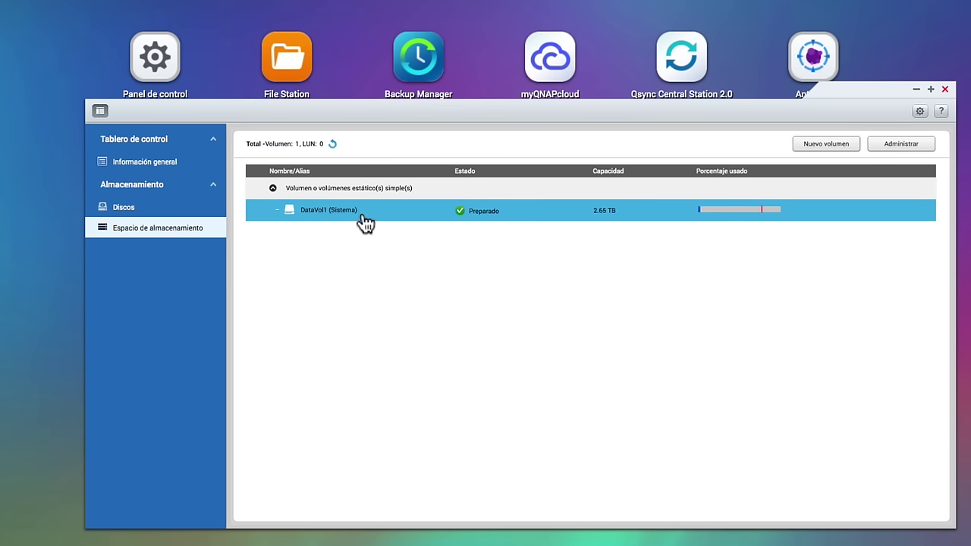
left_click(926, 149)
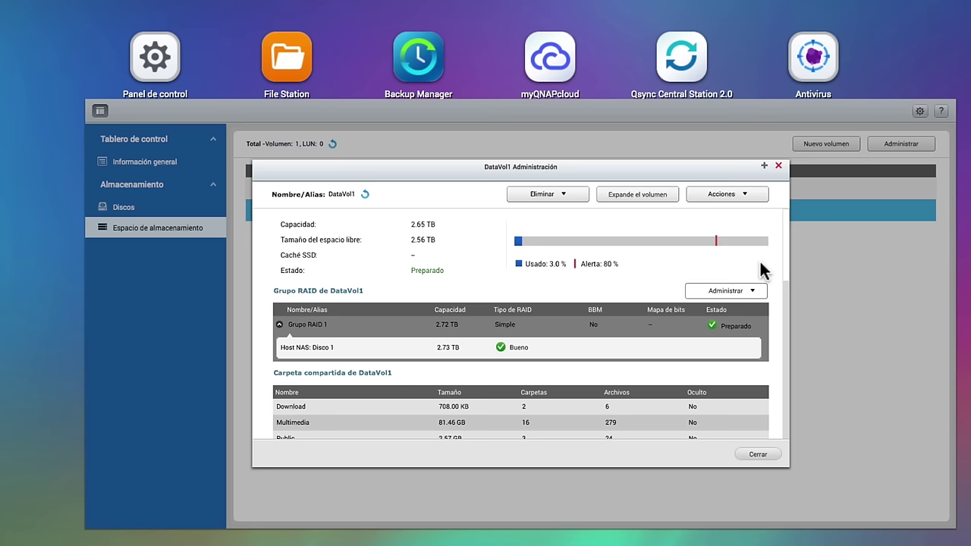
left_click(755, 292)
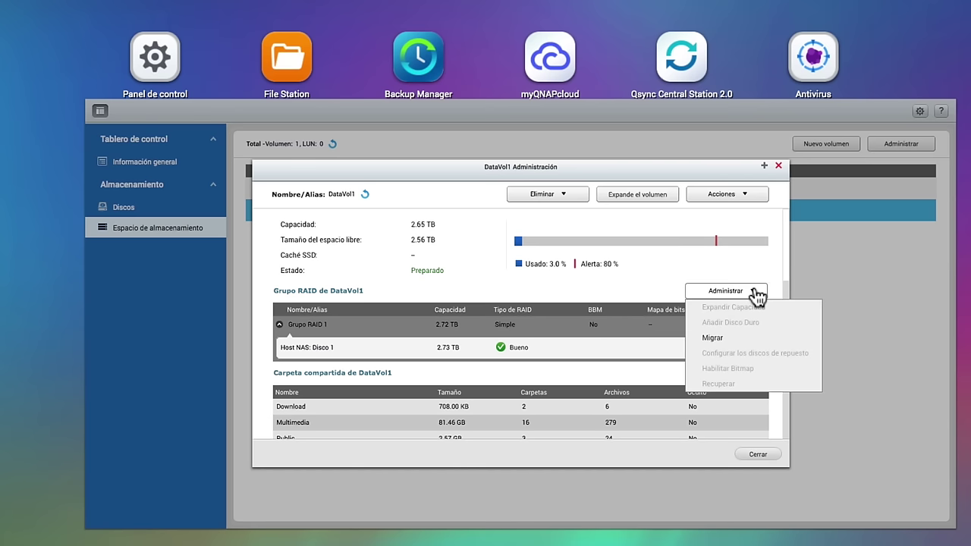
left_click(717, 338)
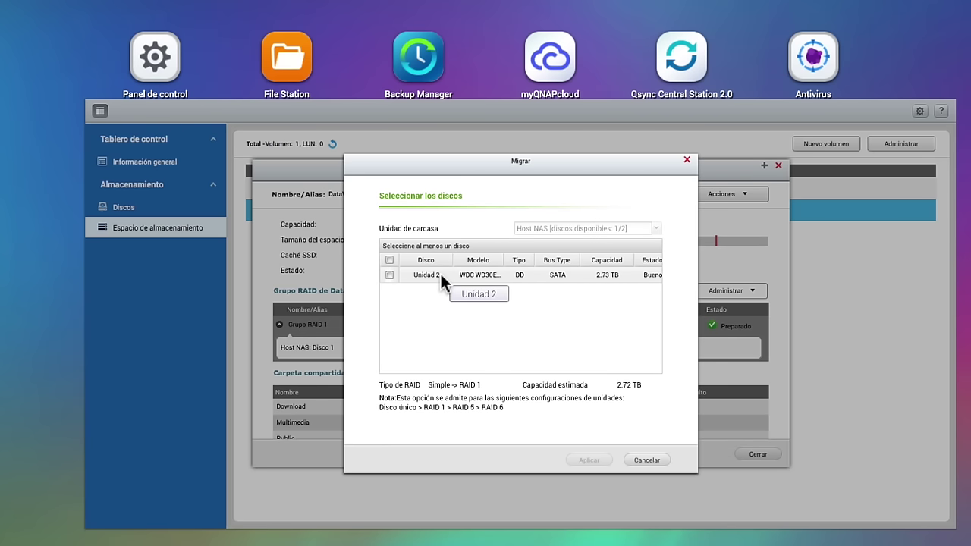
left_click(389, 276)
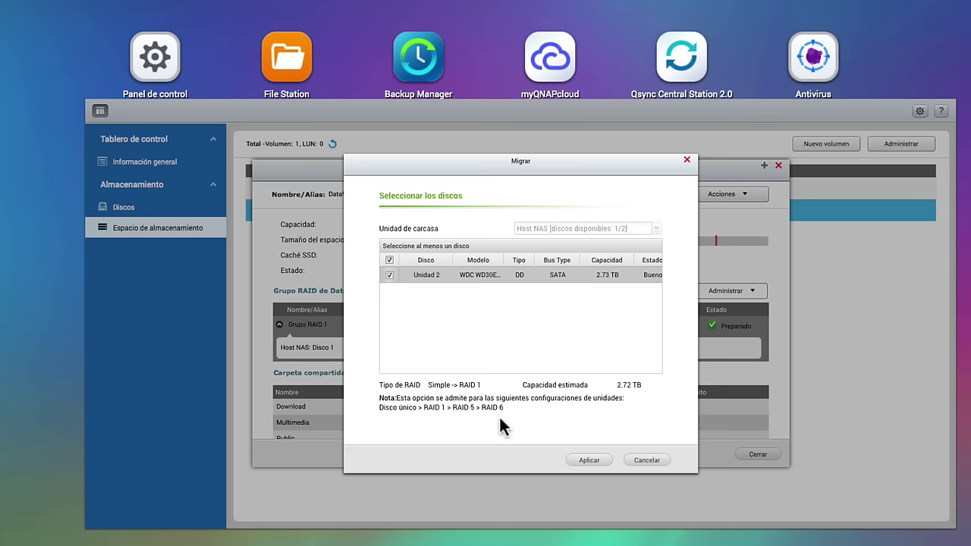
left_click(579, 460)
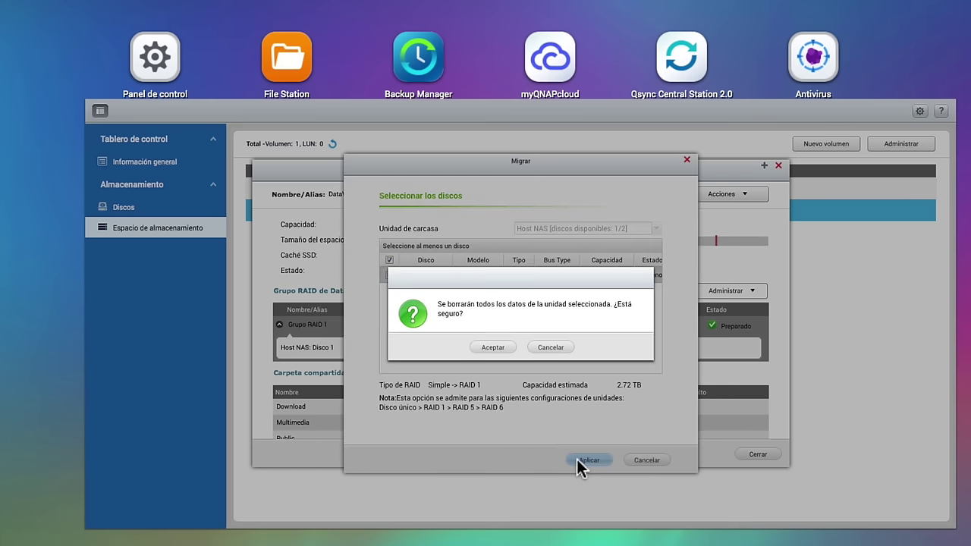
left_click(500, 352)
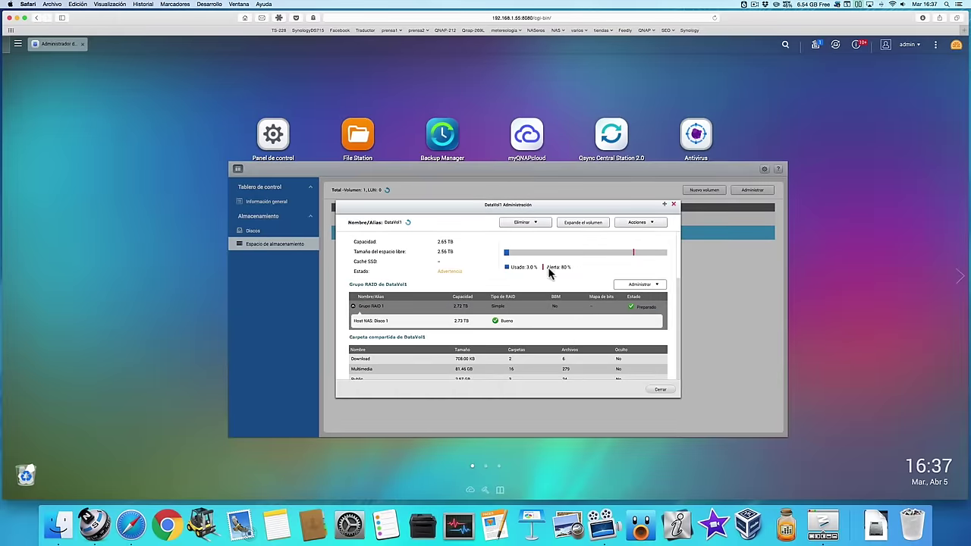
Step: Check the RAID rebuild in the background tasks and in the NAS status dashboard
left_click(815, 49)
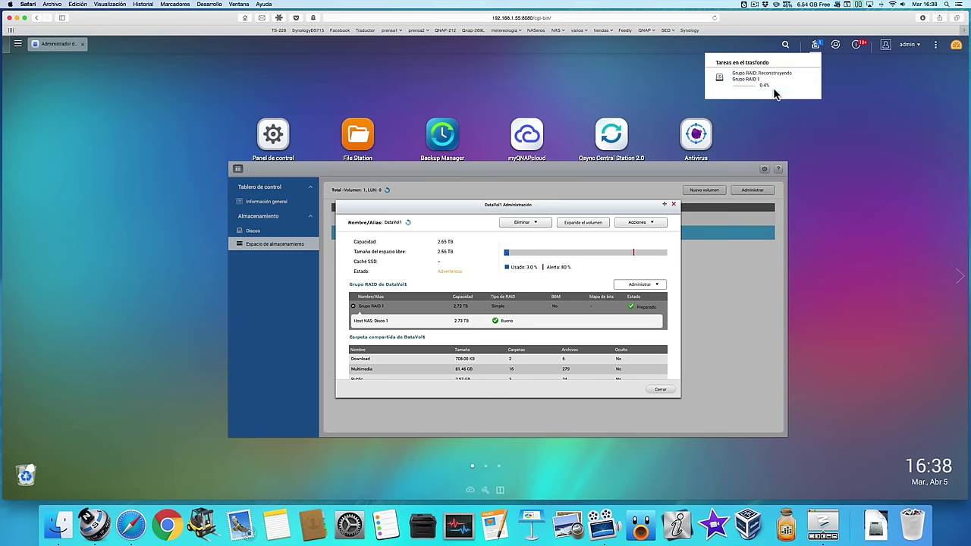
left_click(957, 49)
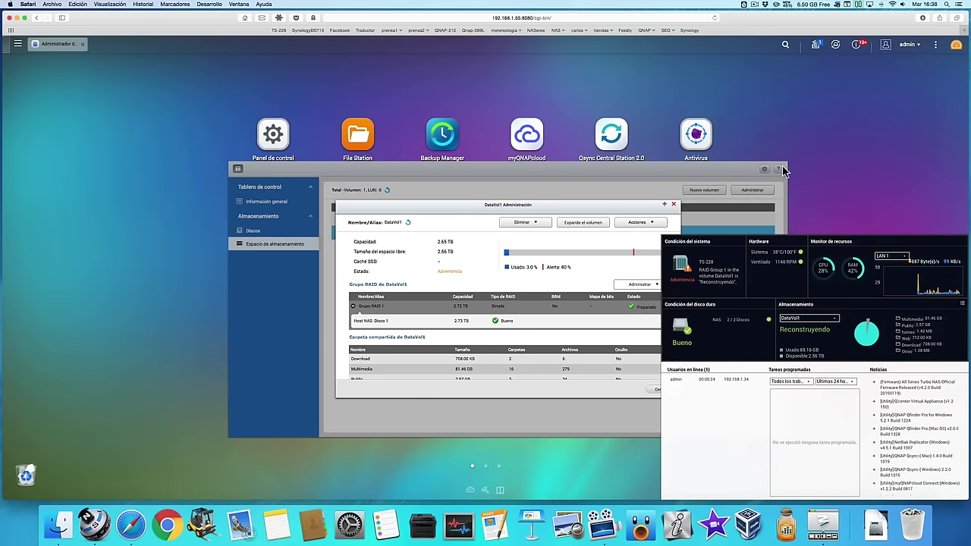
mouse_move(696, 281)
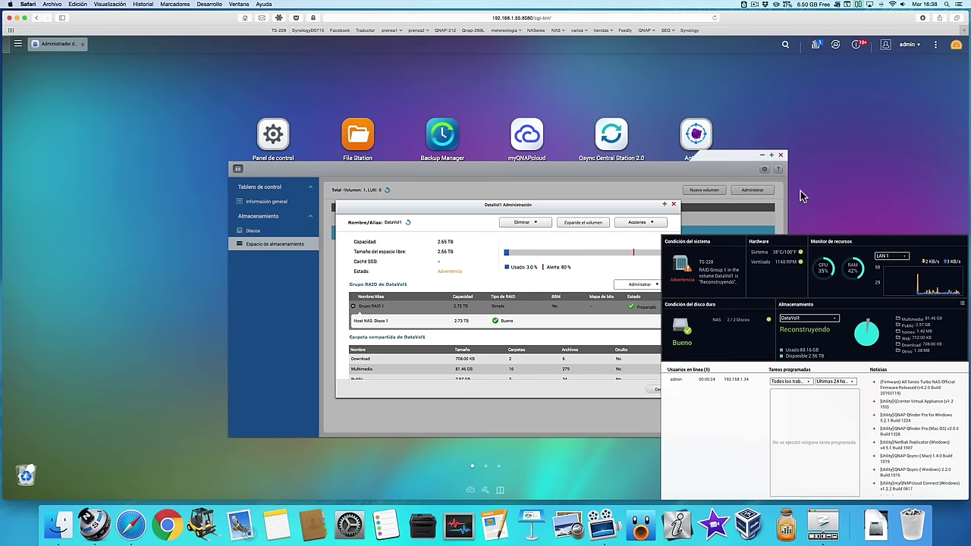
left_click(817, 186)
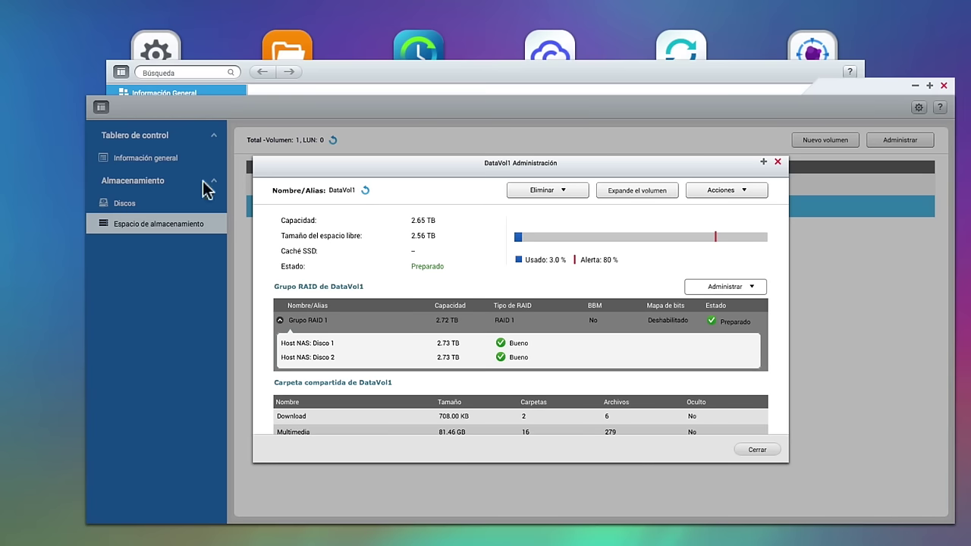
Step: Close the DataVol1 administration dialog and display the Grupo RAID 1 information for the NAS disks
left_click(778, 163)
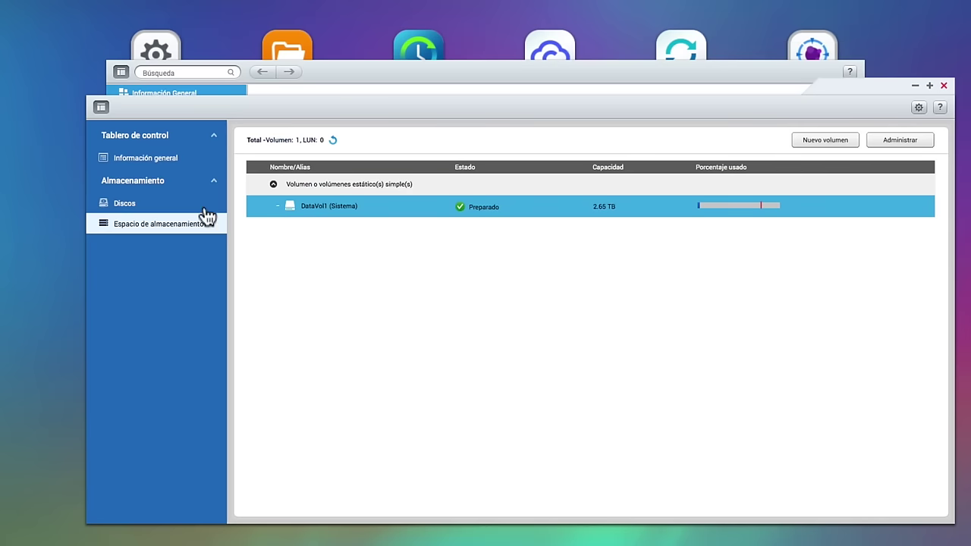
left_click(145, 210)
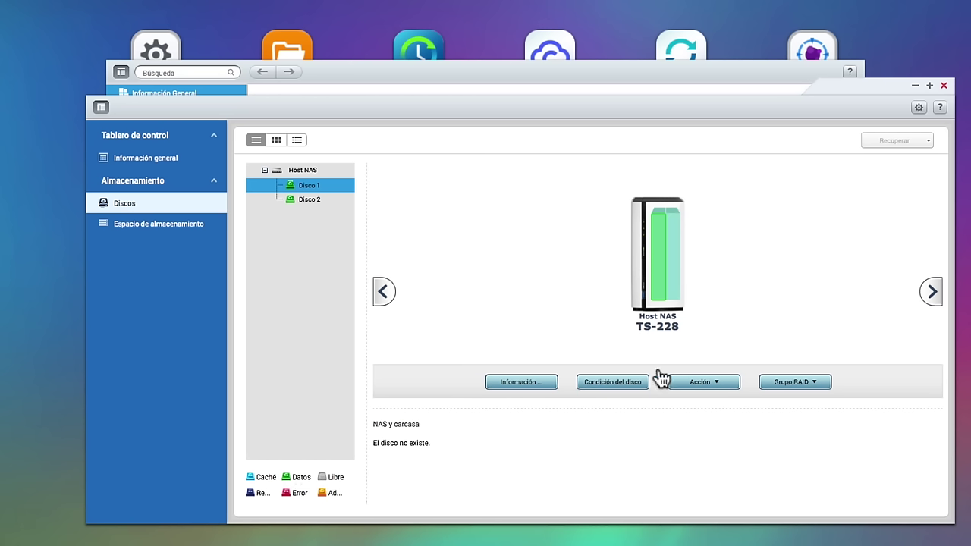
left_click(778, 385)
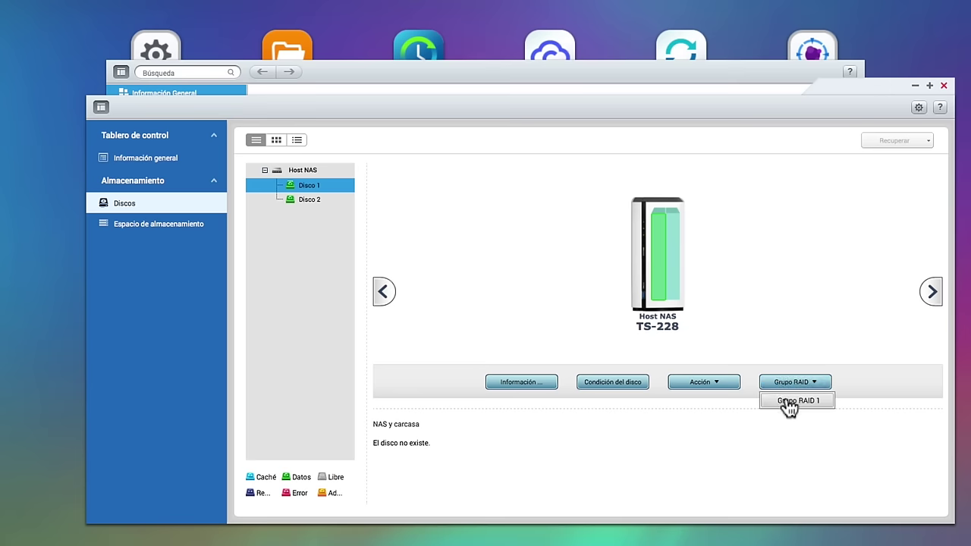
left_click(786, 402)
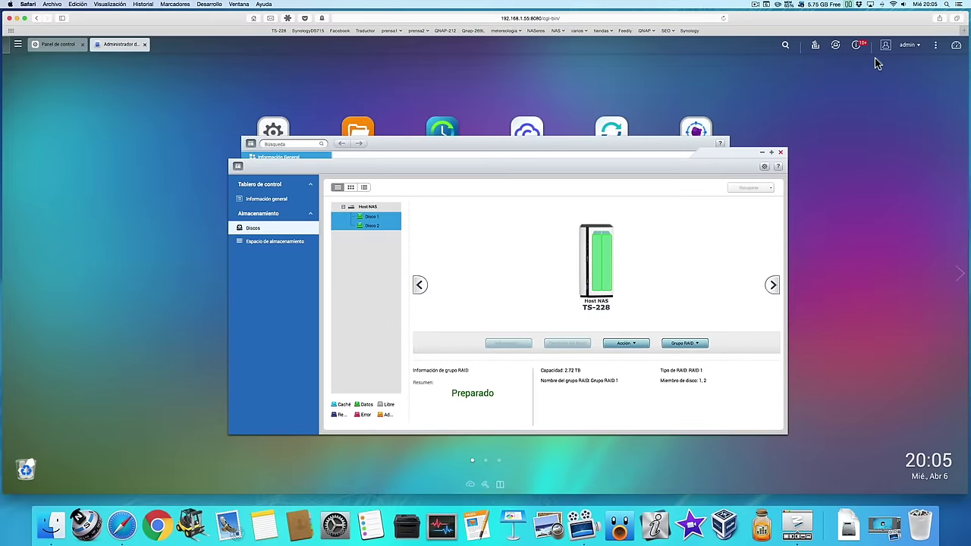
Step: Review the event notifications about the RAID Group 1 rebuild, and close the open windows
left_click(858, 47)
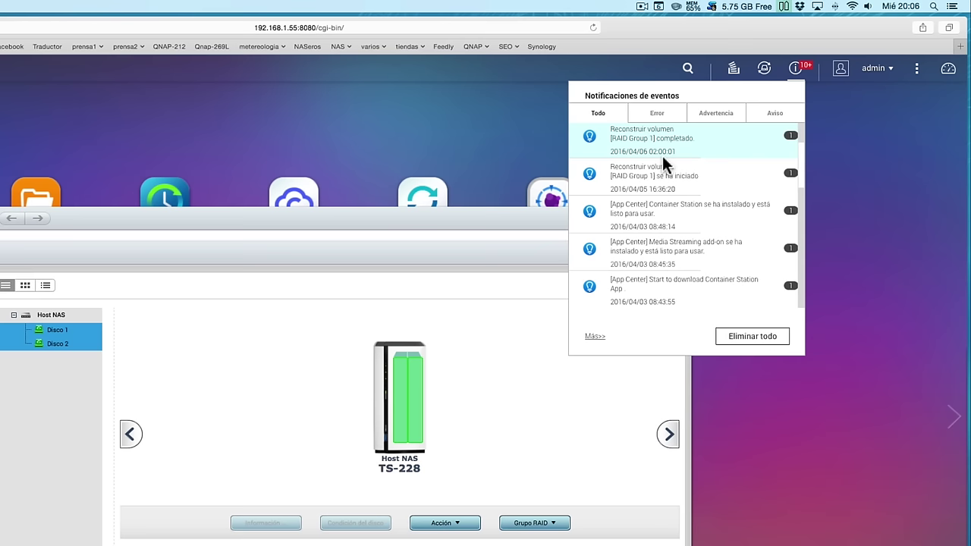
left_click(813, 353)
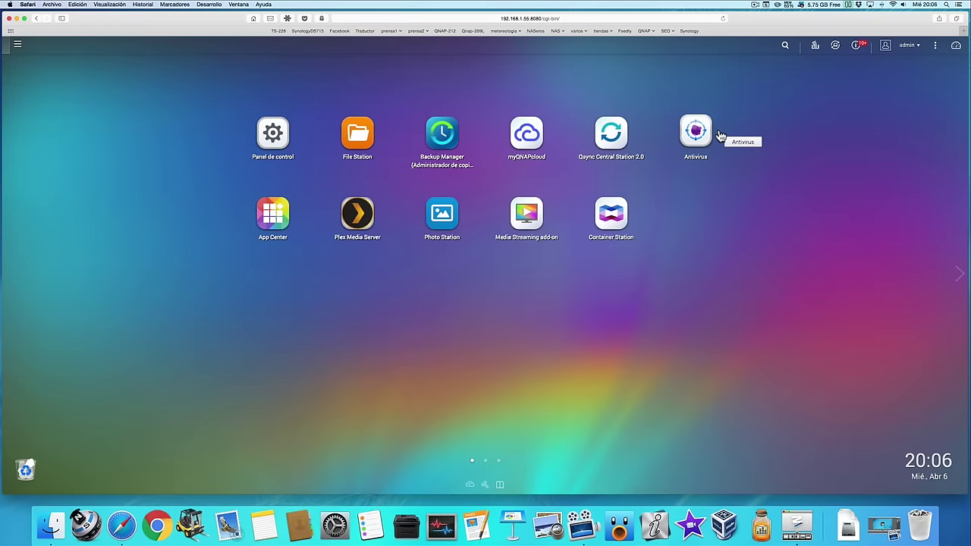
Step: Check the available disk volumes in the form for creating a shared folder, and close it without creating one
left_click(279, 133)
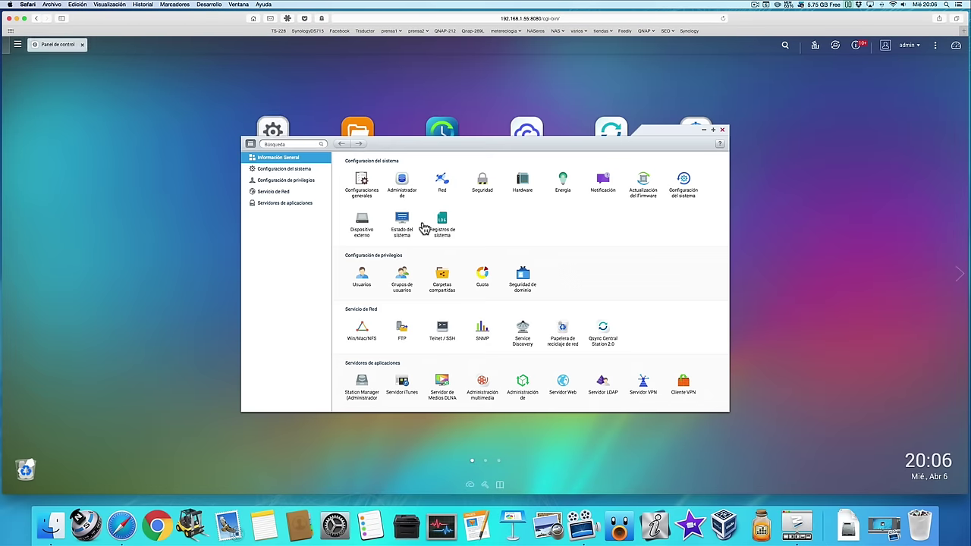
left_click(443, 278)
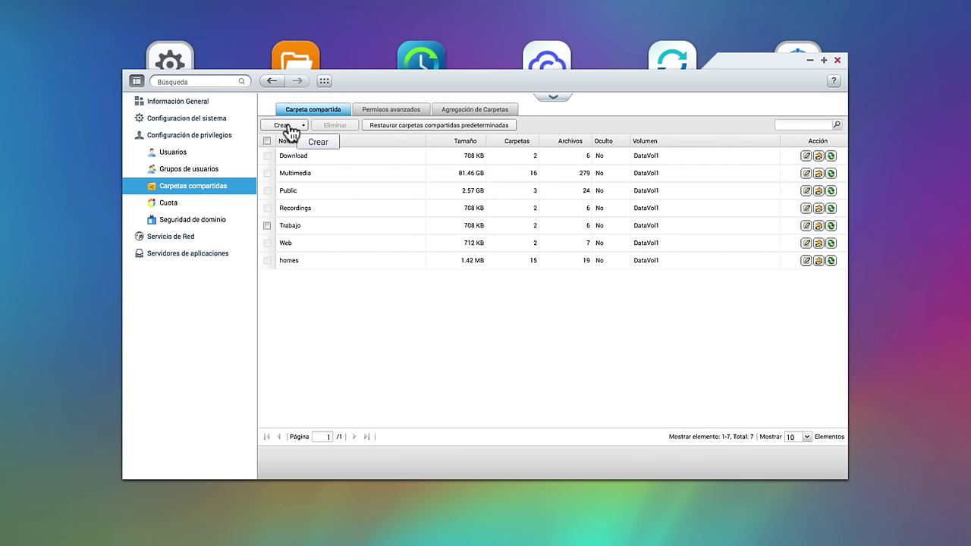
left_click(292, 129)
left_click(292, 140)
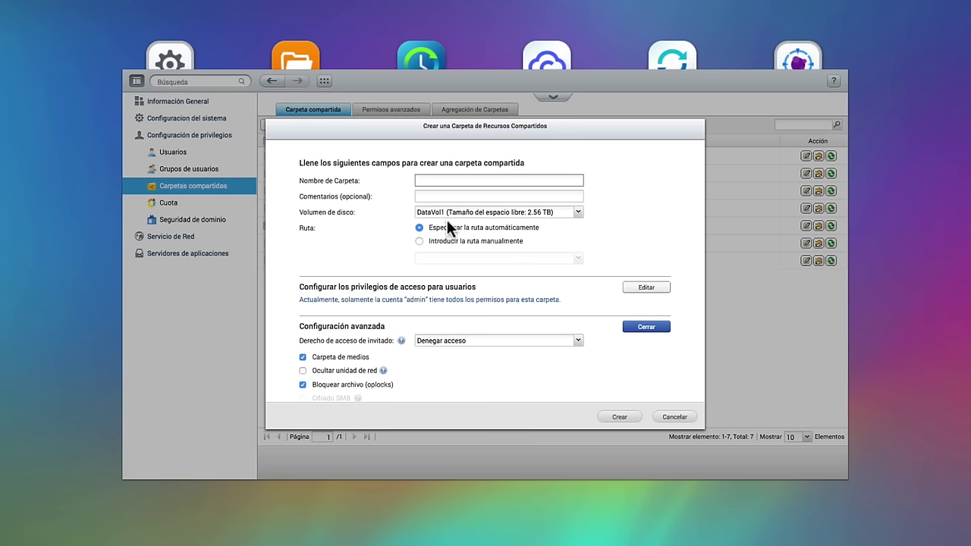
left_click(578, 214)
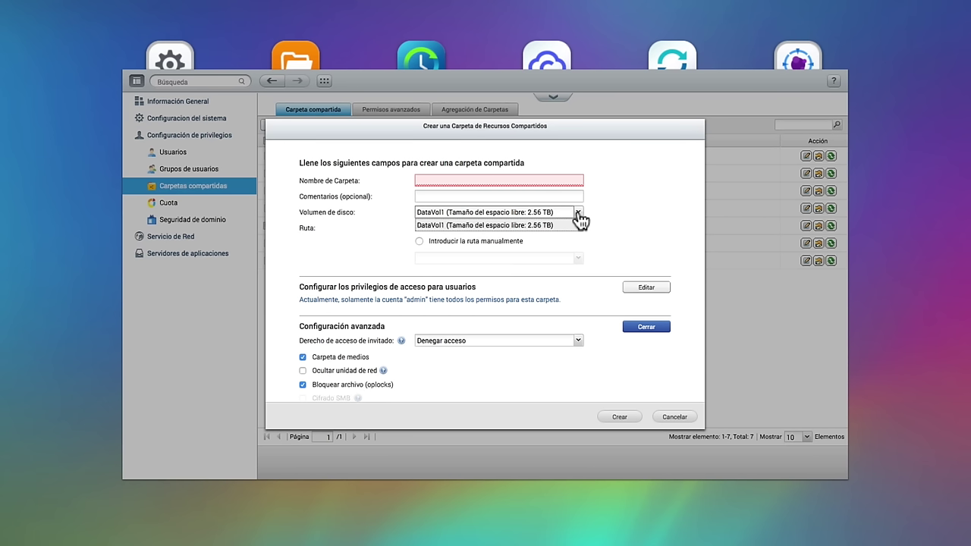
left_click(672, 417)
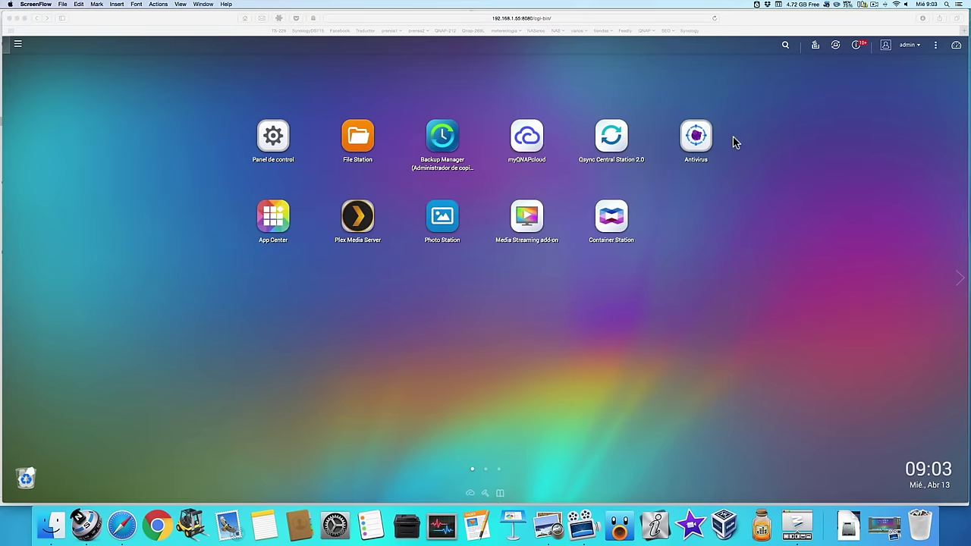
Step: Check that the movie files are still in Multimedia's Películas HS-251+ folder, and close File Station
left_click(358, 150)
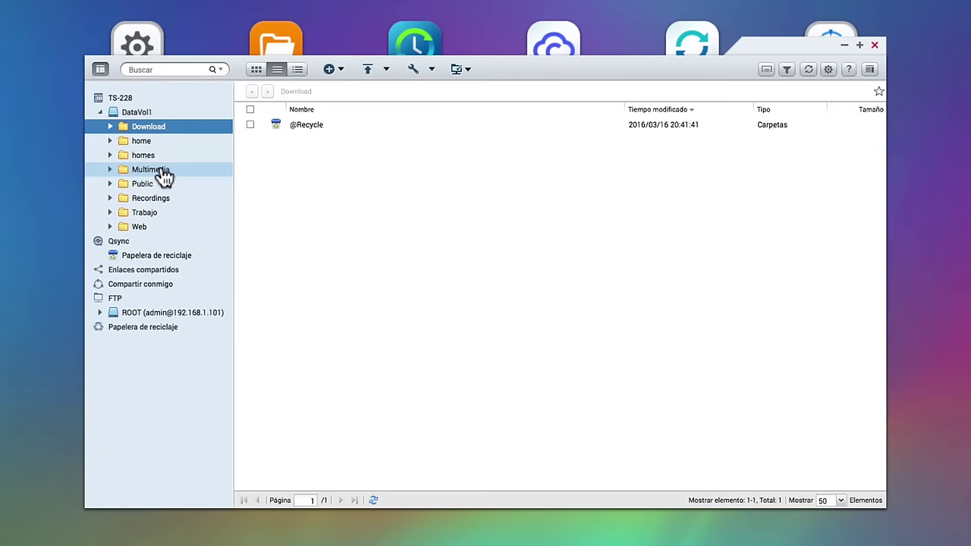
left_click(164, 176)
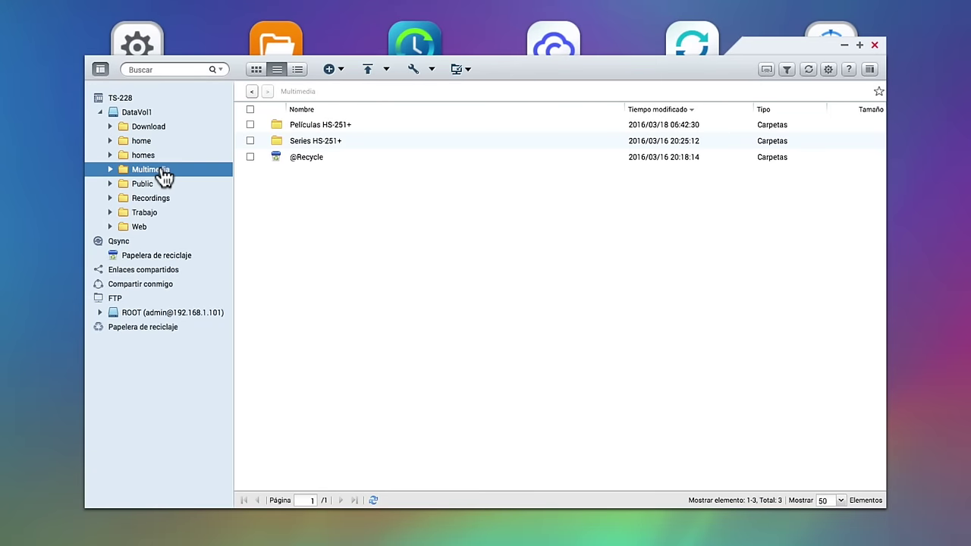
double_click(342, 125)
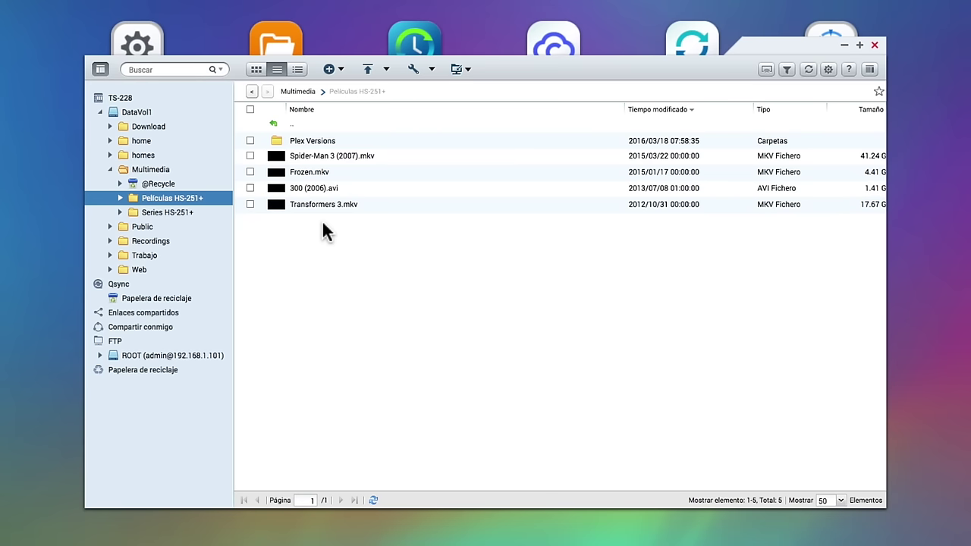
left_click(875, 45)
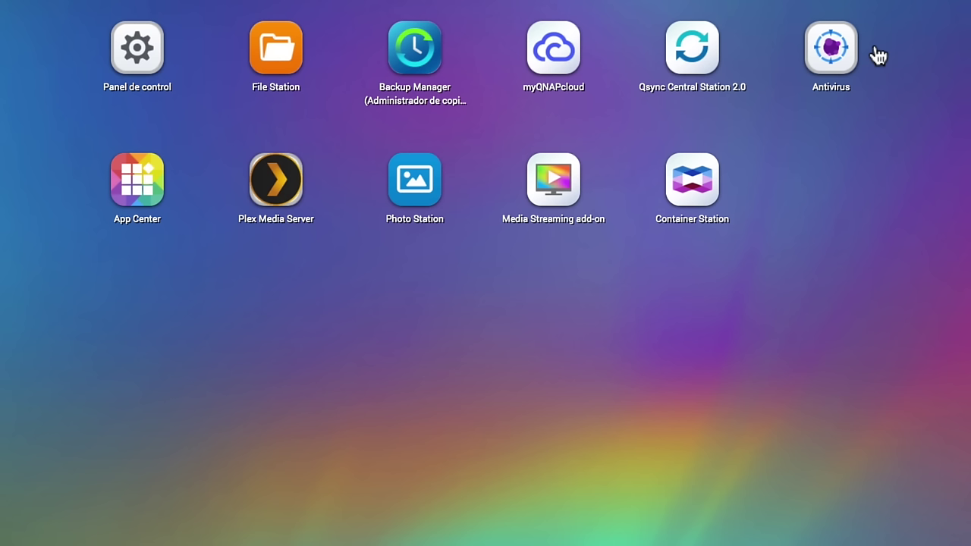